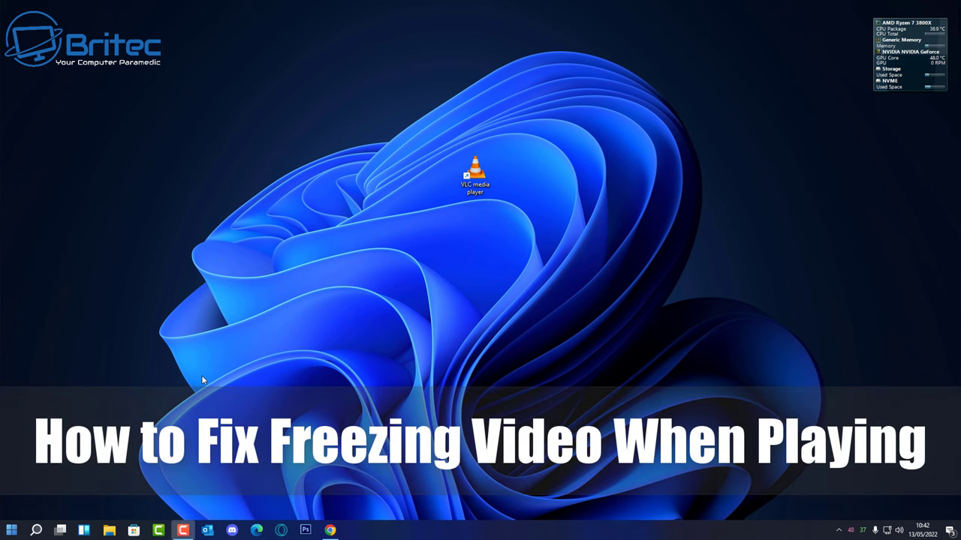
Step: Launch VLC media player and skip ahead in the video "Can You Go Back To Windows 10 From Windows 11.mp4"
{"action": "double_click", "coordinate": [475, 173]}
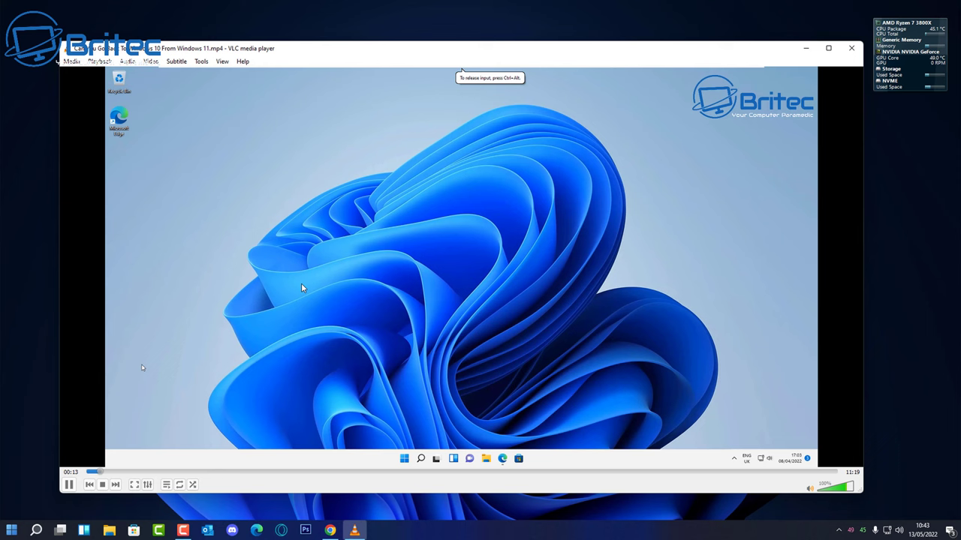
{"action": "left_click", "coordinate": [142, 468]}
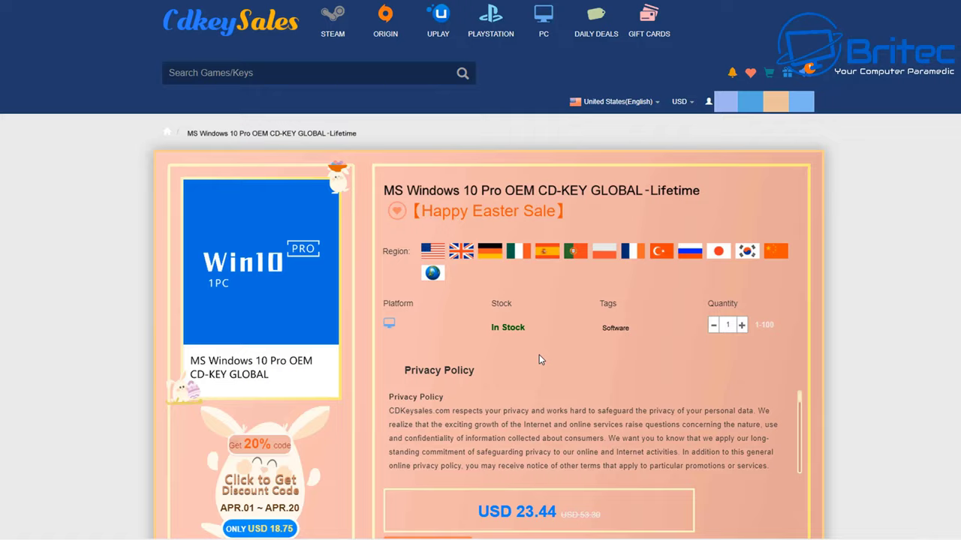
Step: On the CdkeySales site, order one MS Windows 10 Pro OEM CD-KEY GLOBAL and apply promotion code BR09
{"action": "scroll", "coordinate": [539, 354], "scroll_direction": "down", "scroll_amount": 1}
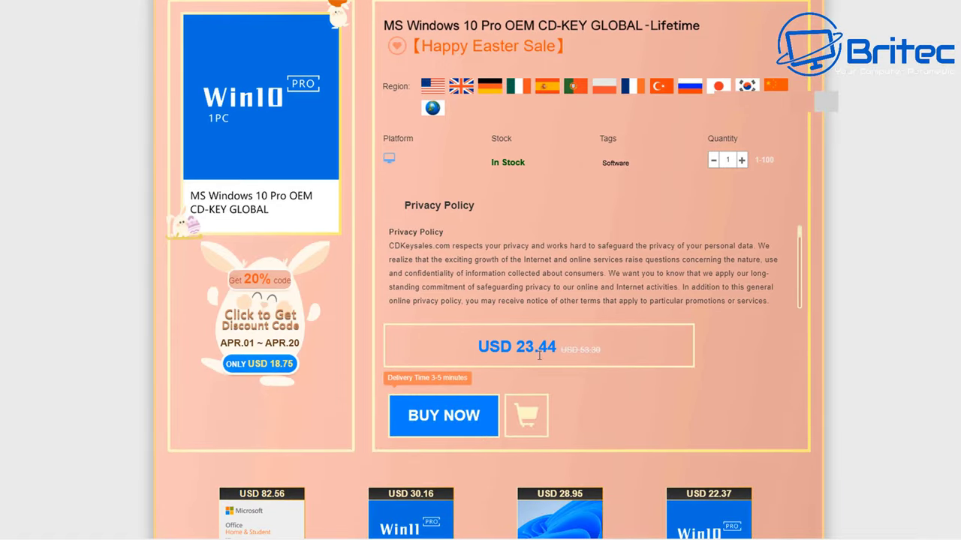
{"action": "left_click", "coordinate": [450, 423]}
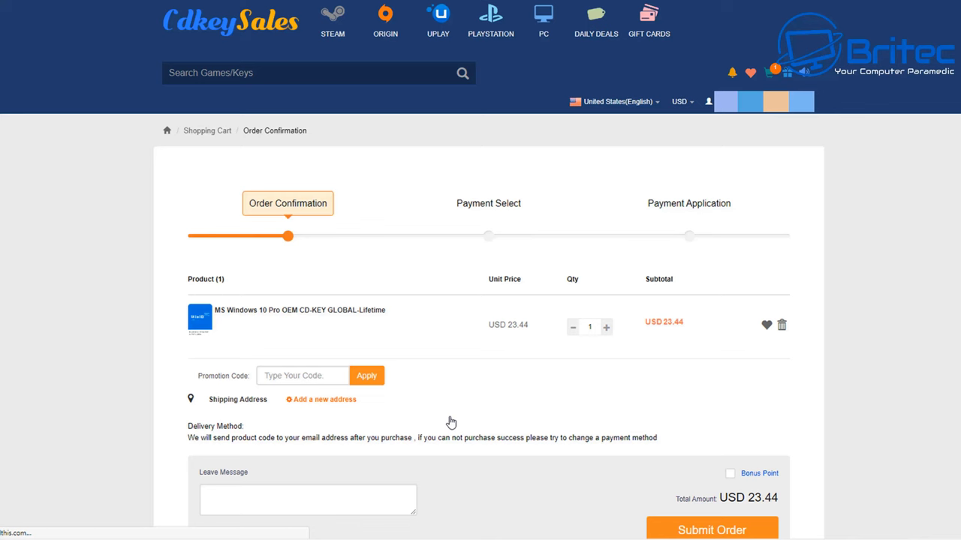
{"action": "left_click", "coordinate": [275, 377]}
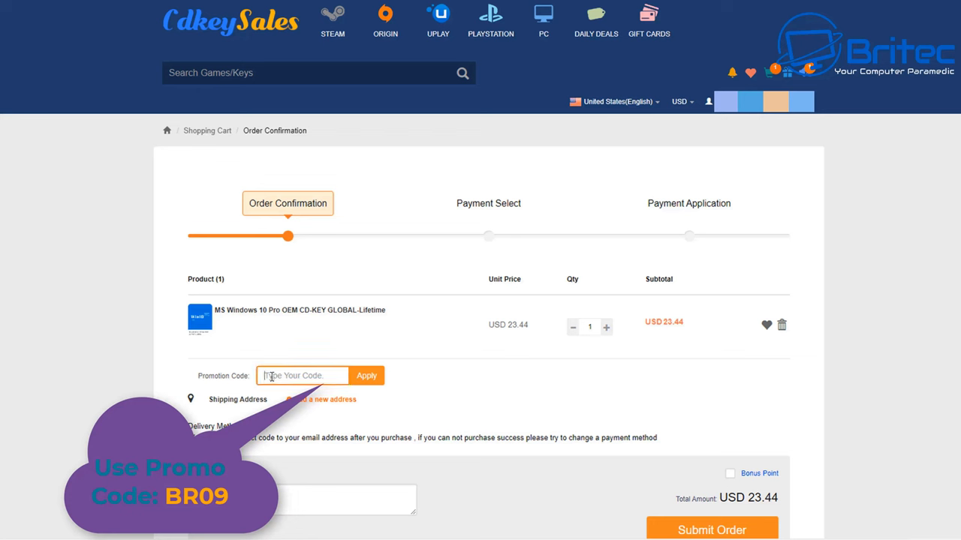
{"action": "type", "text": "BR"}
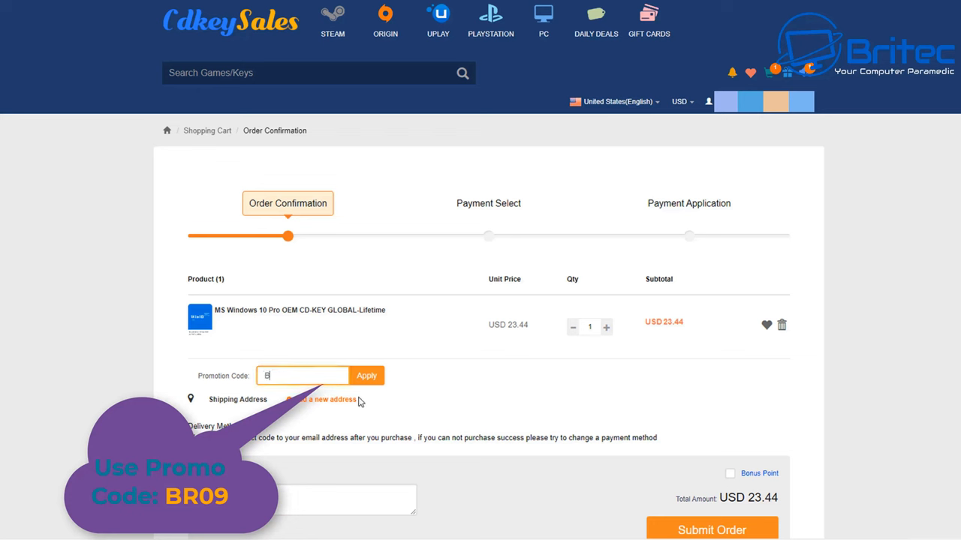
{"action": "type", "text": "09"}
{"action": "left_click", "coordinate": [374, 384]}
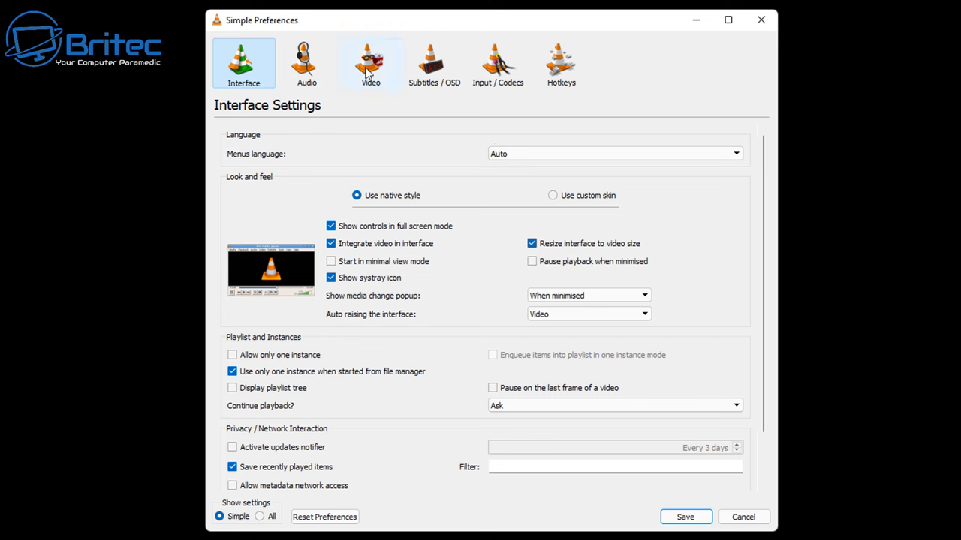
Step: Show all VLC preferences and set File caching to 1000 ms in the advanced Input / Codecs settings
{"action": "left_click", "coordinate": [501, 73]}
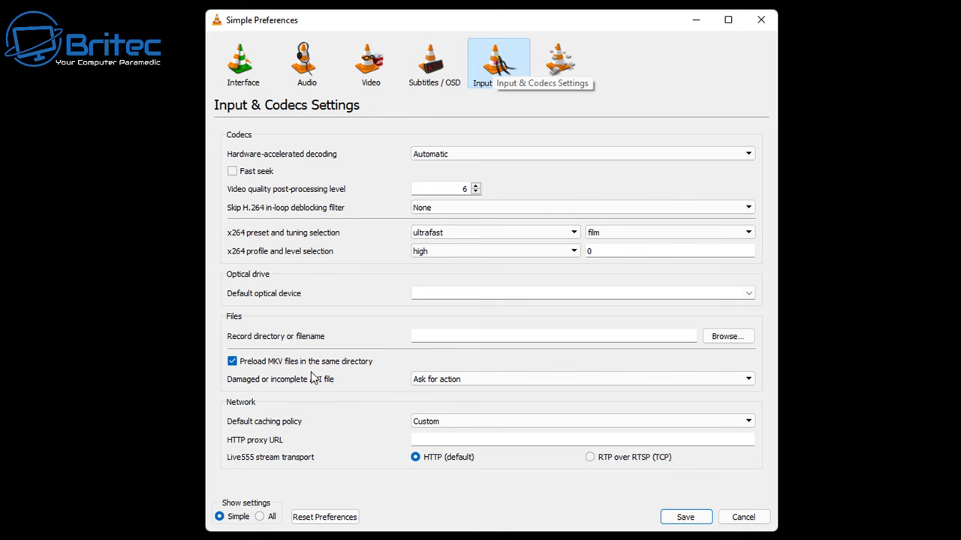
{"action": "left_click", "coordinate": [260, 517]}
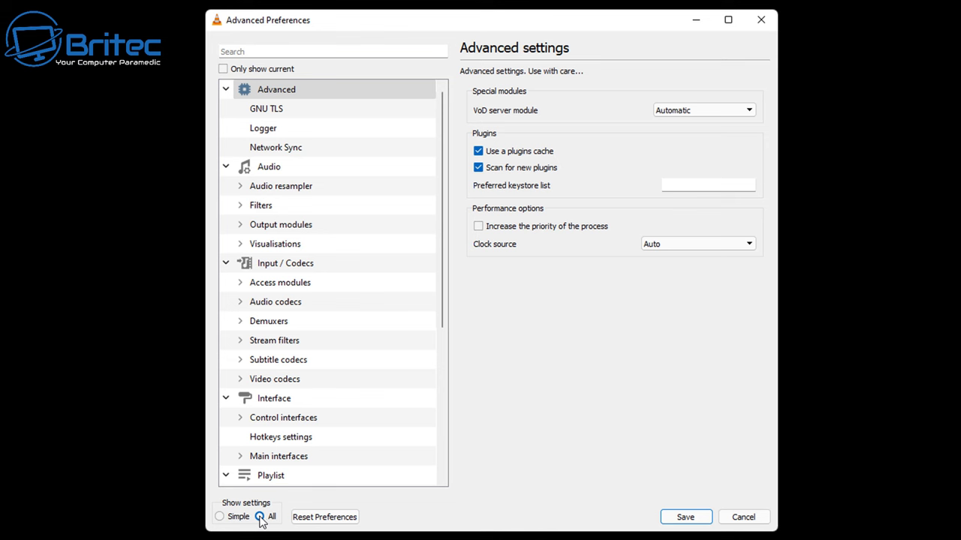
{"action": "left_click", "coordinate": [272, 271]}
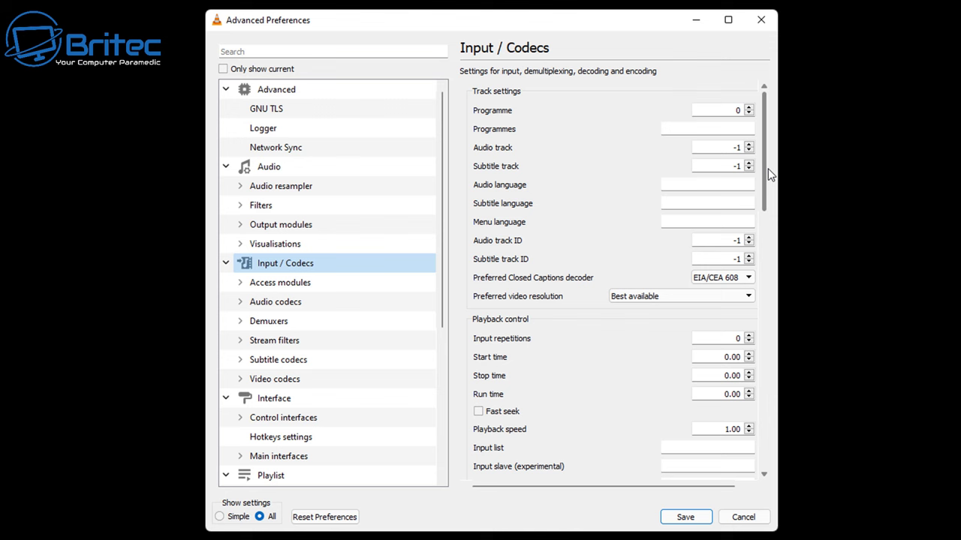
{"action": "left_click_drag", "start_coordinate": [764, 159], "coordinate": [748, 411]}
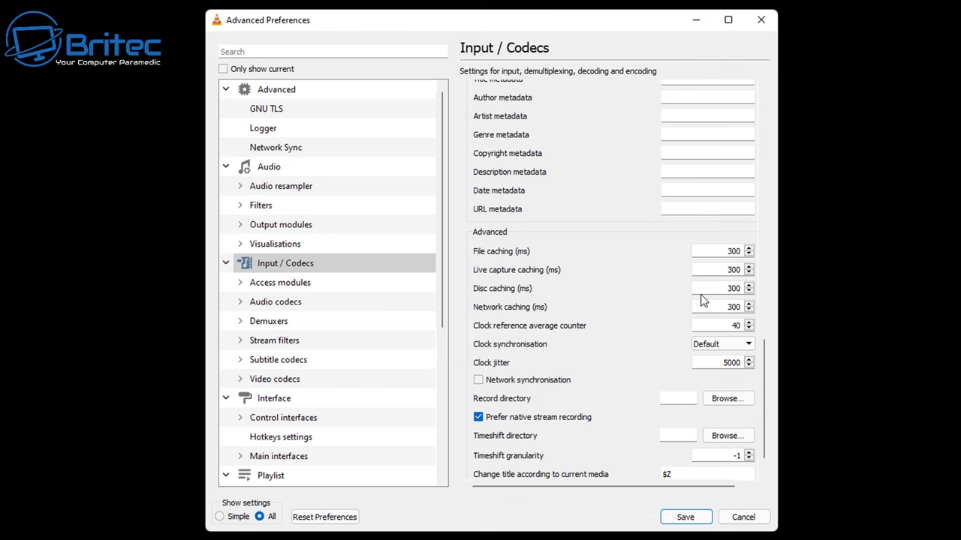
{"action": "double_click", "coordinate": [727, 251]}
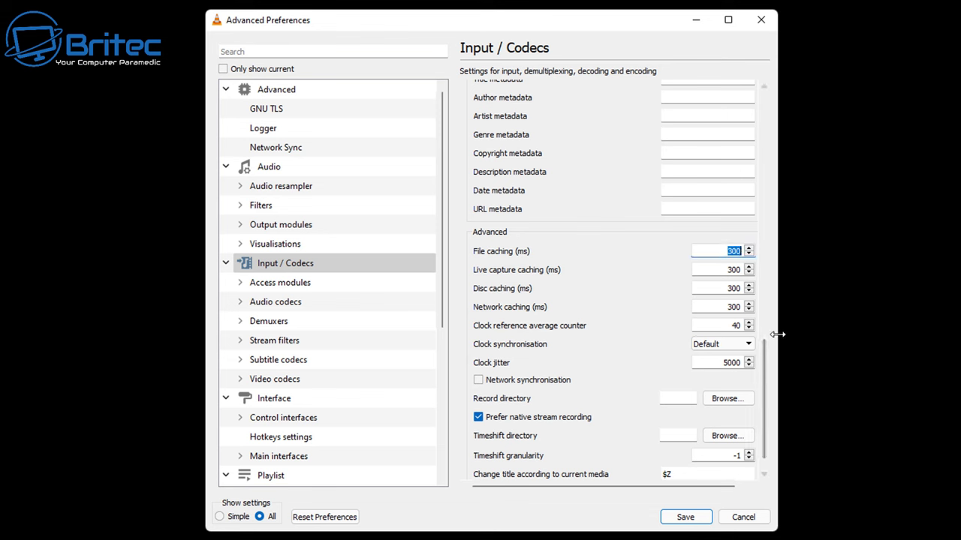
{"action": "type", "text": "1000"}
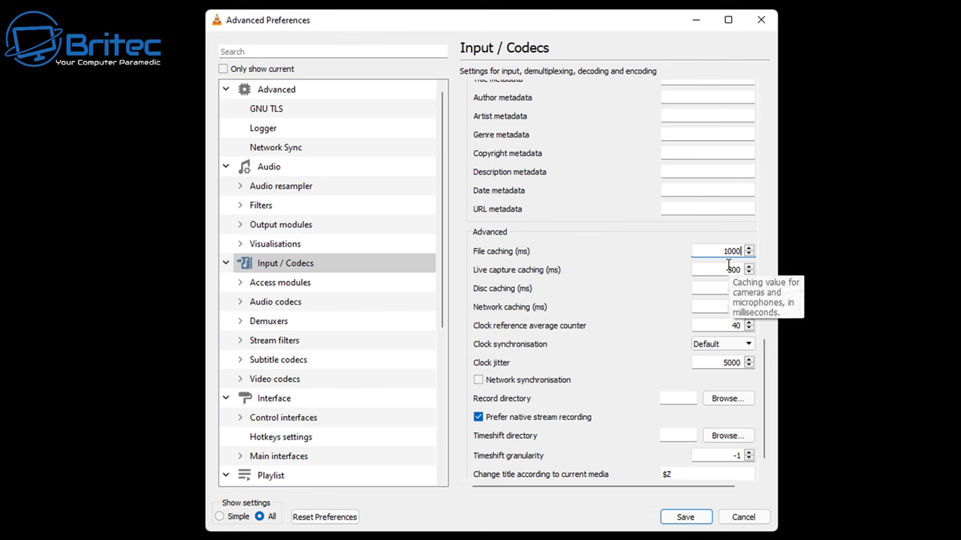
Step: Set both Disc caching and Network caching to 1000 ms
{"action": "double_click", "coordinate": [724, 289]}
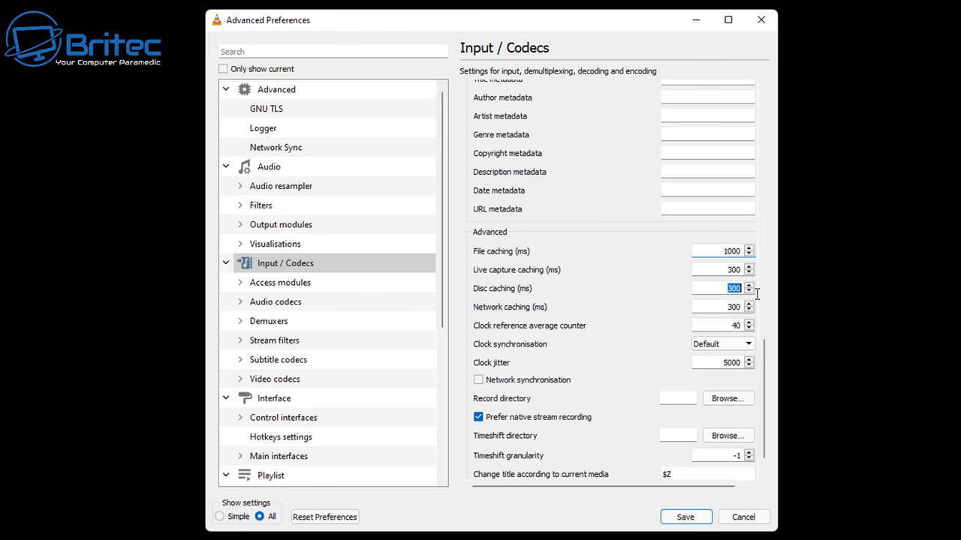
{"action": "type", "text": "1000"}
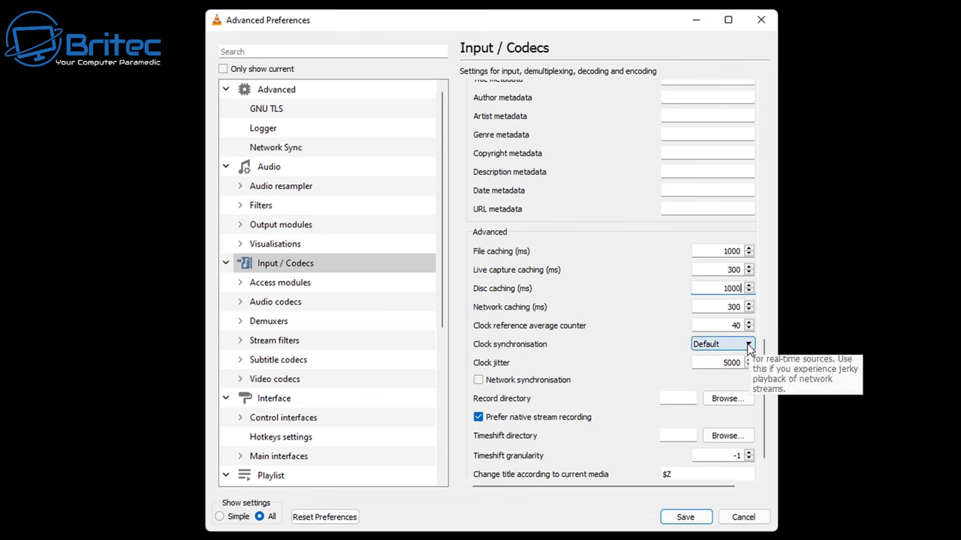
{"action": "double_click", "coordinate": [719, 308]}
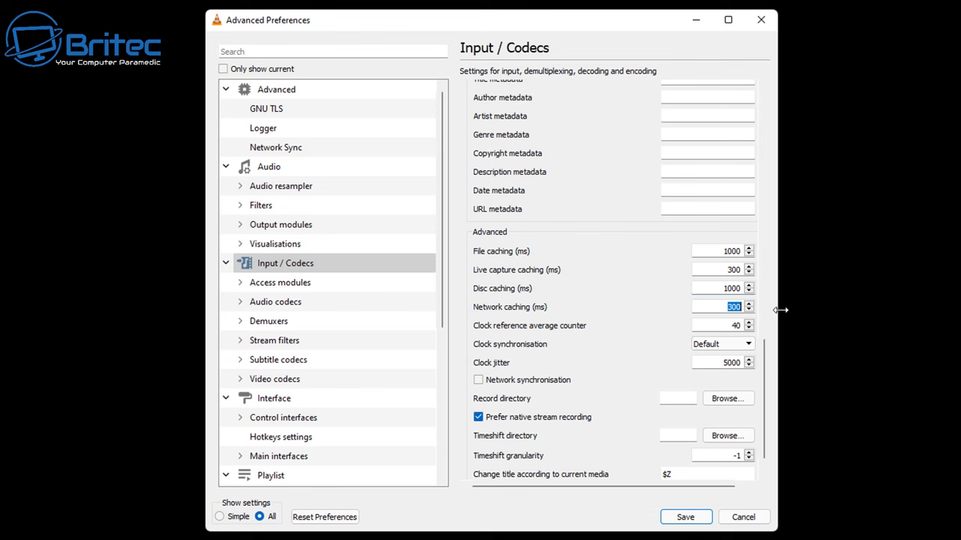
{"action": "type", "text": "1000"}
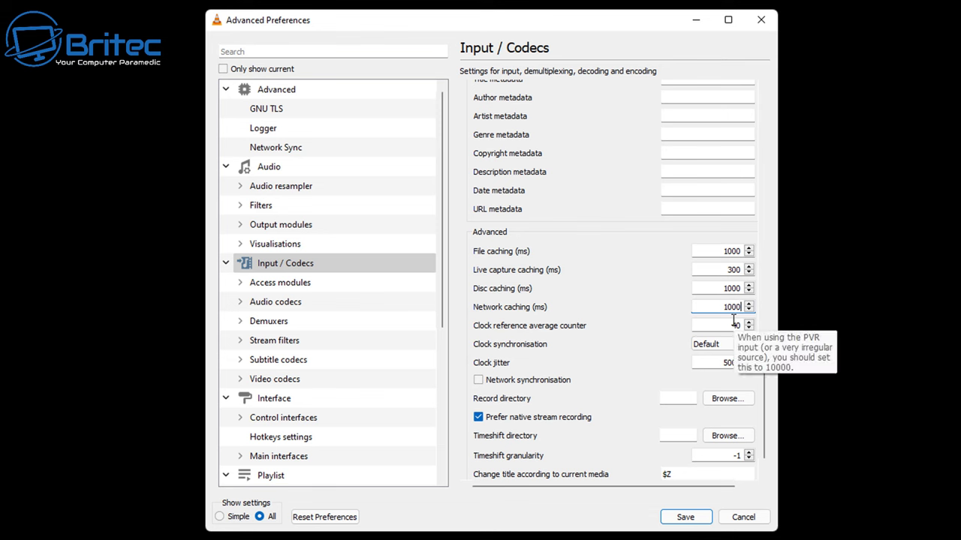
Step: Try 2000 ms for File caching, Disc caching and Network caching
{"action": "double_click", "coordinate": [720, 251]}
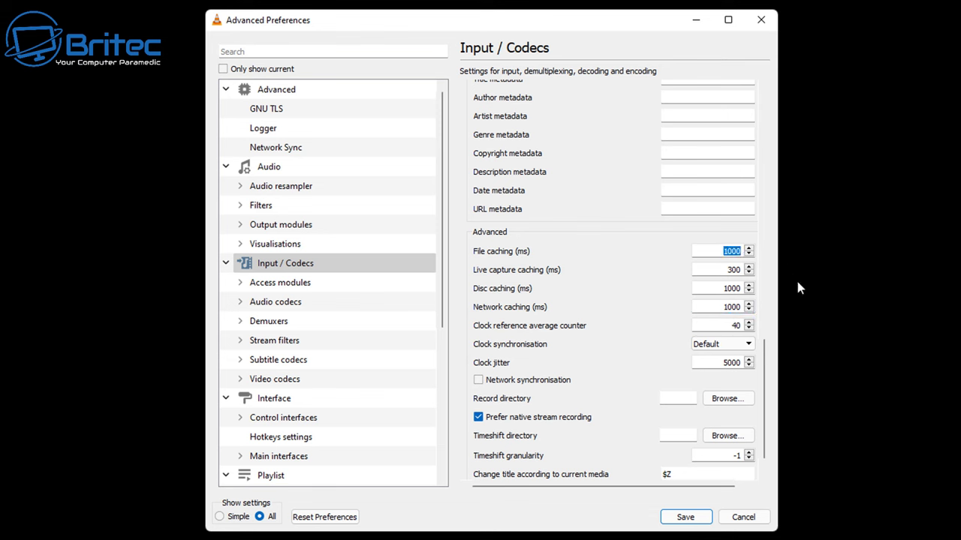
{"action": "type", "text": "2000"}
{"action": "double_click", "coordinate": [724, 289]}
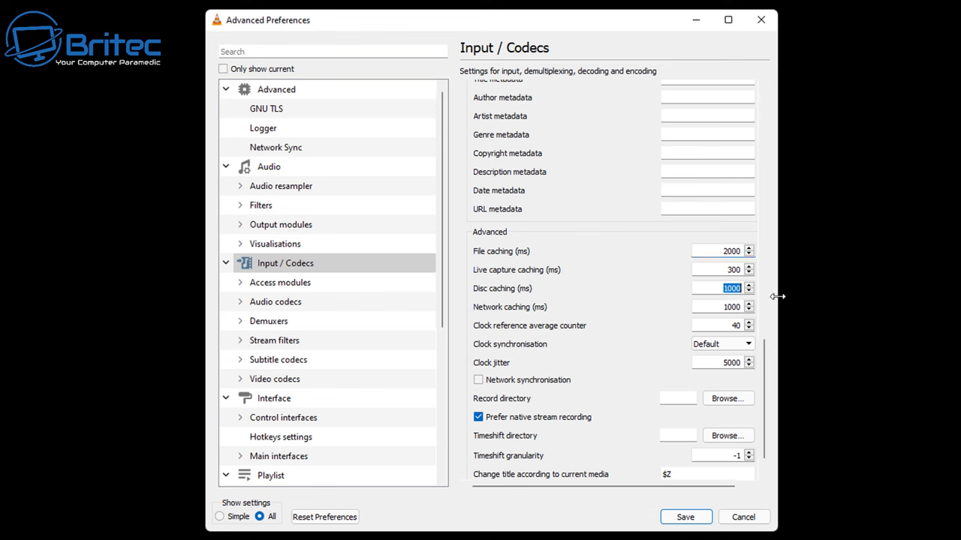
{"action": "type", "text": "2000"}
{"action": "double_click", "coordinate": [719, 307]}
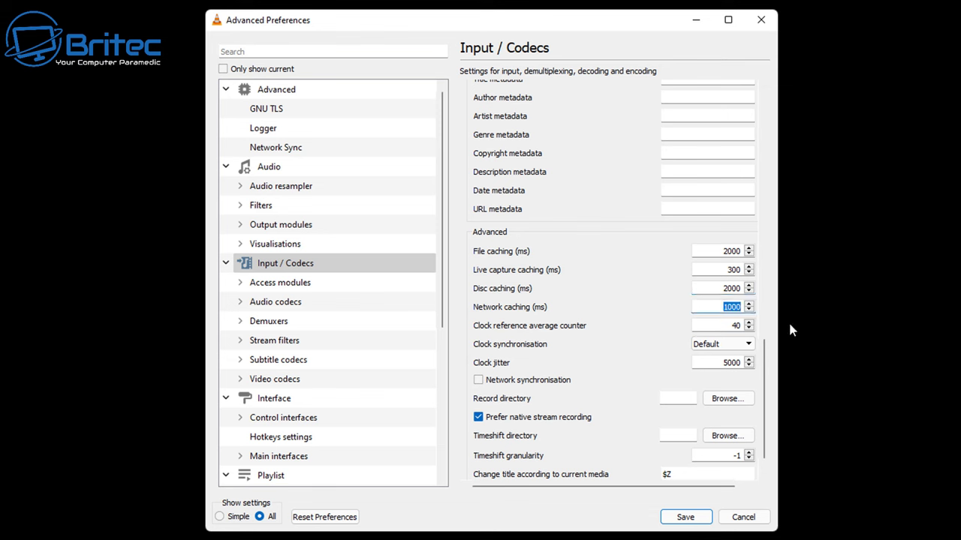
{"action": "type", "text": "2"}
{"action": "type", "text": "000"}
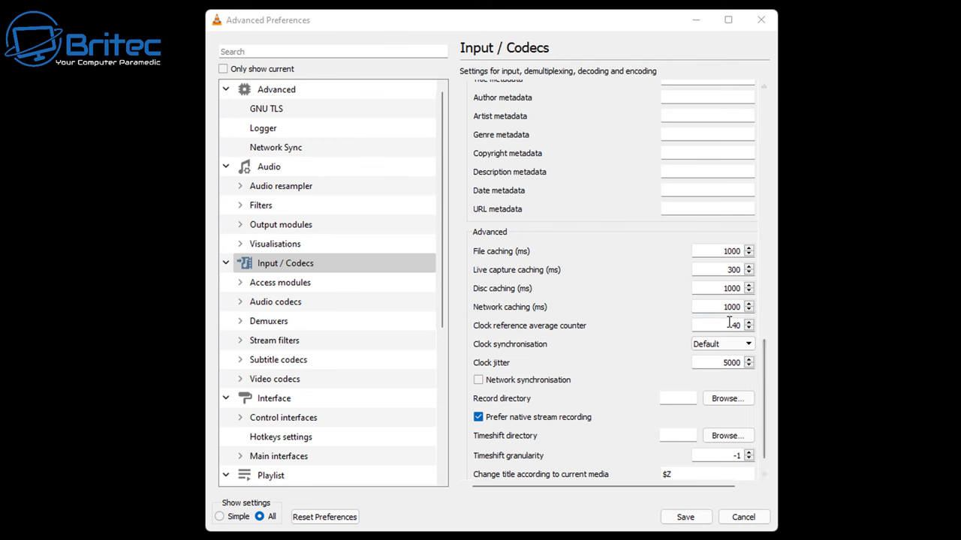
Step: Save the preferences with File, Disc and Network caching at 1000 ms
{"action": "left_click", "coordinate": [685, 517]}
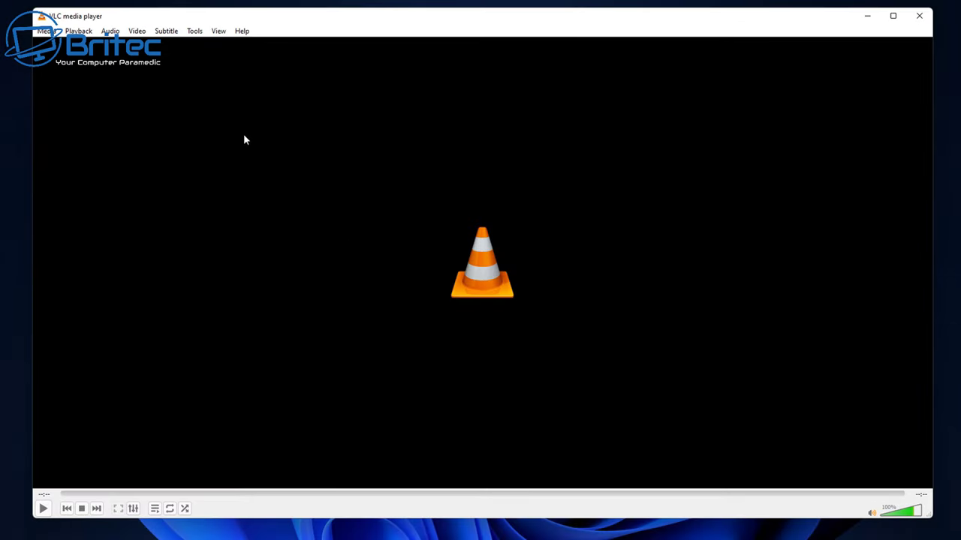
Step: In the video preferences, set the display output to OpenGL video output
{"action": "left_click", "coordinate": [197, 32]}
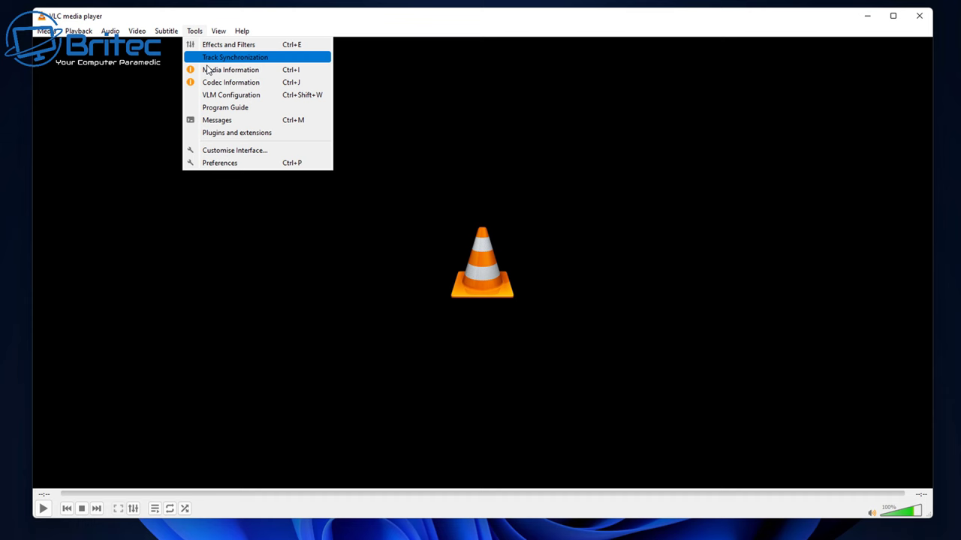
{"action": "left_click", "coordinate": [220, 162]}
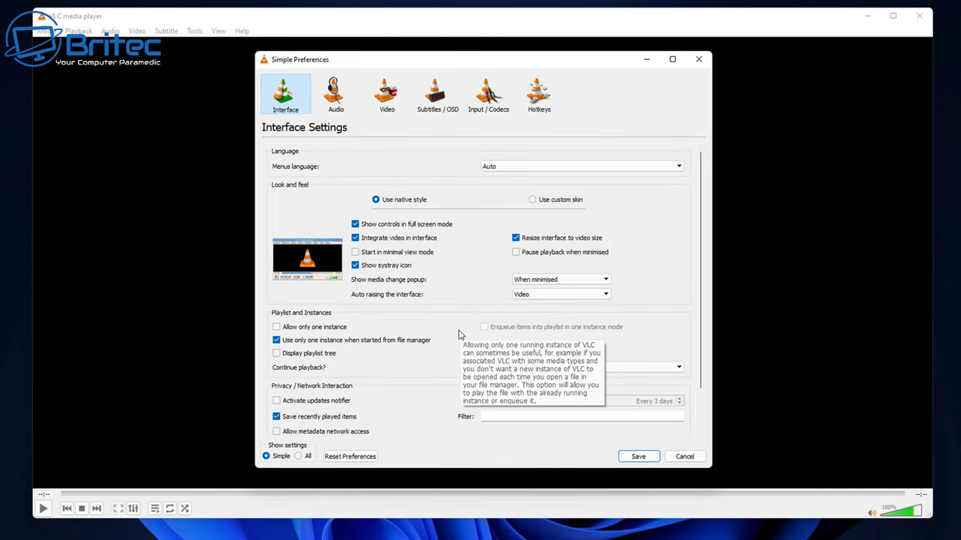
{"action": "left_click", "coordinate": [387, 95]}
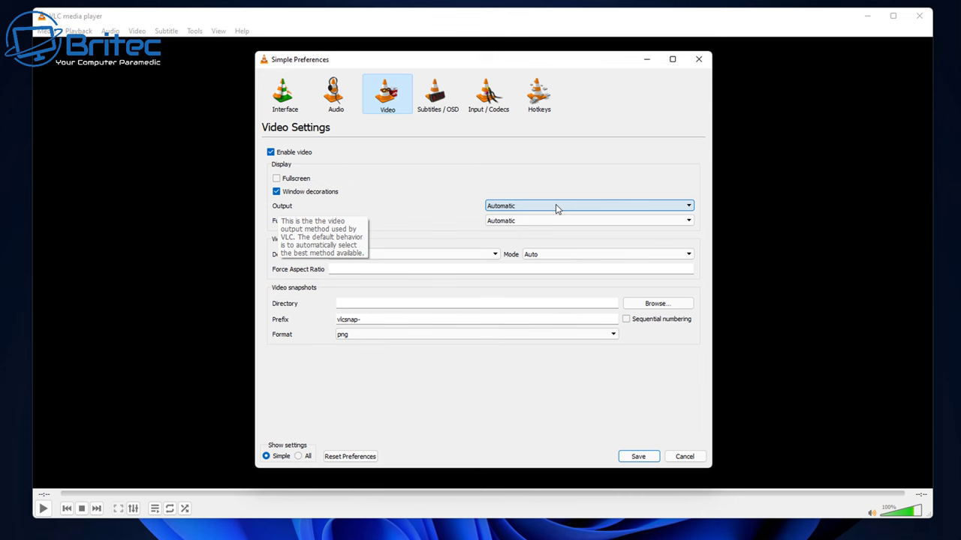
{"action": "left_click", "coordinate": [590, 206]}
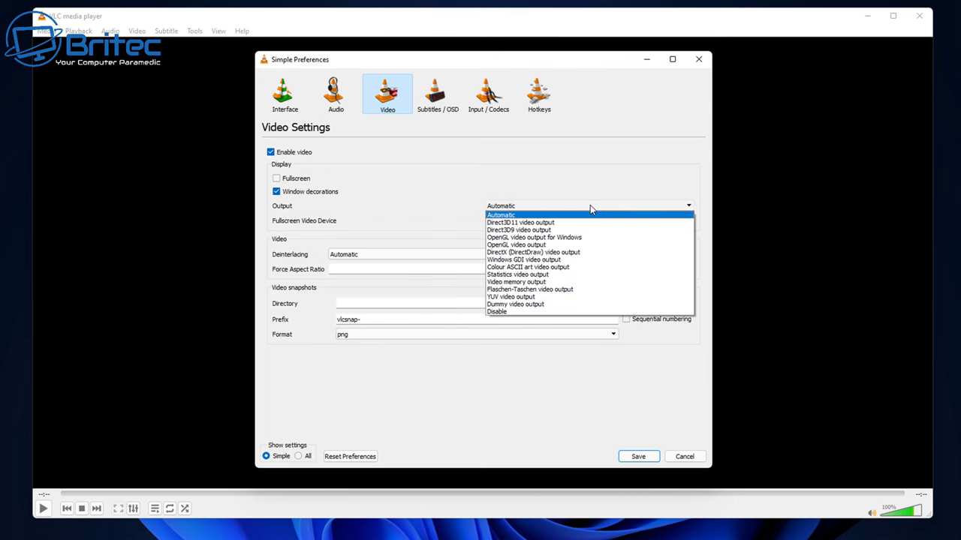
{"action": "left_click", "coordinate": [570, 247]}
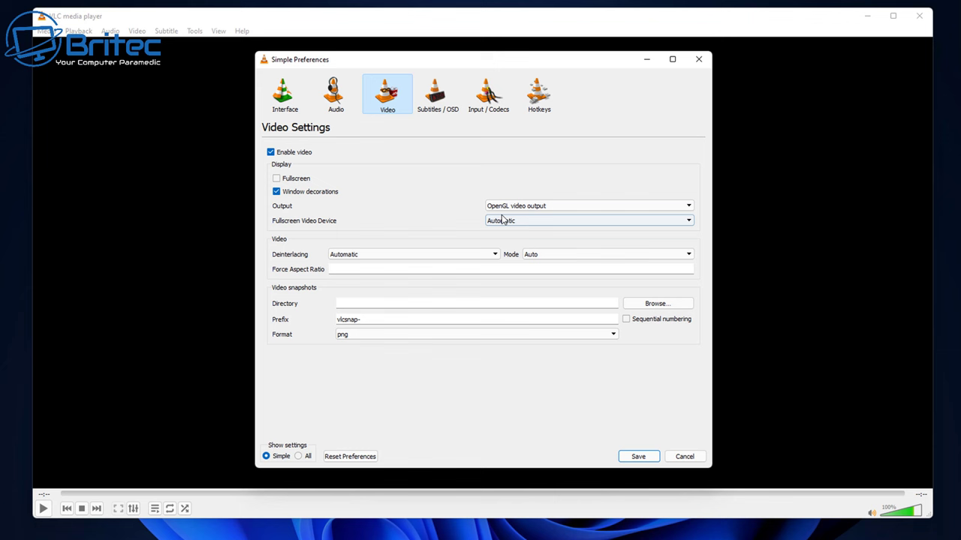
Step: Try DirectX (DirectDraw) video output as the display output
{"action": "left_click", "coordinate": [558, 207]}
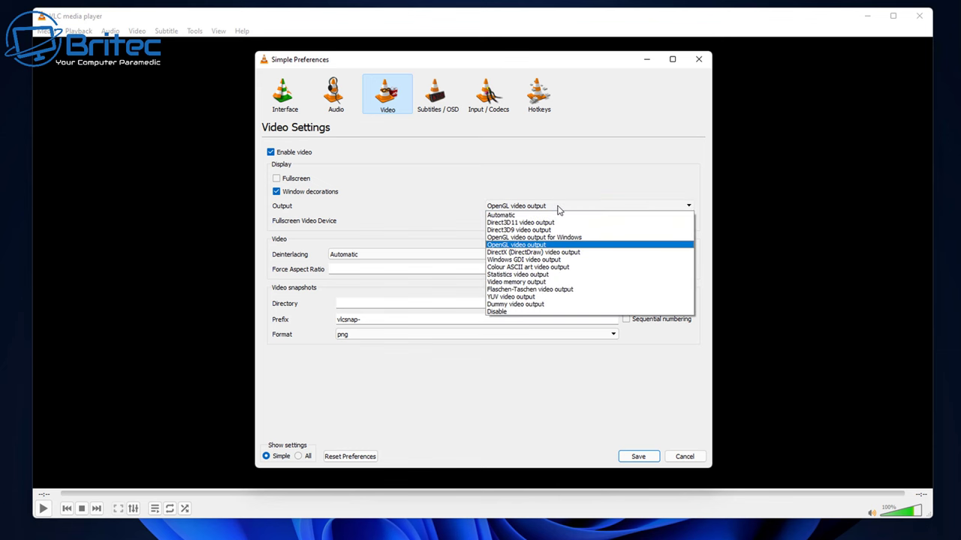
{"action": "left_click", "coordinate": [550, 255]}
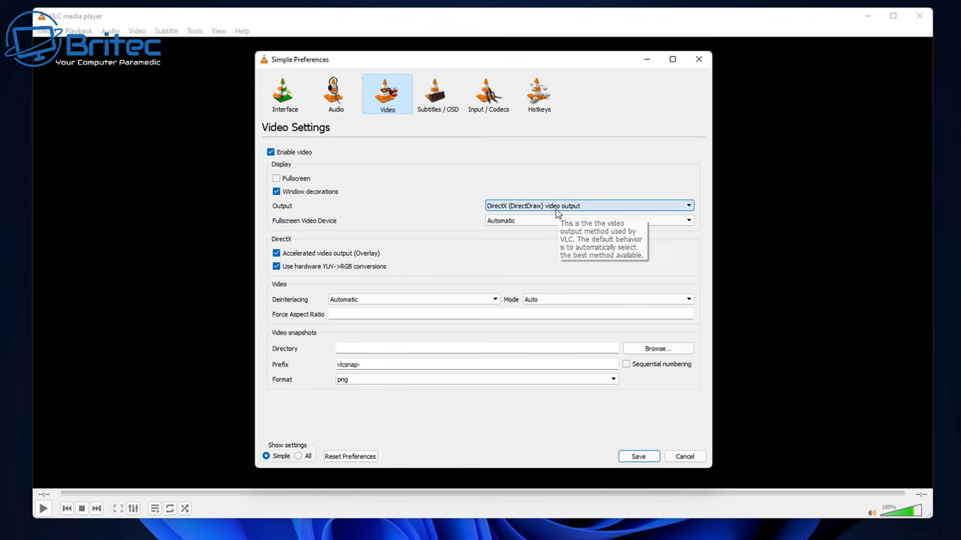
Step: Set the display output back to OpenGL video output and save the preferences
{"action": "left_click", "coordinate": [556, 211]}
{"action": "left_click", "coordinate": [554, 236]}
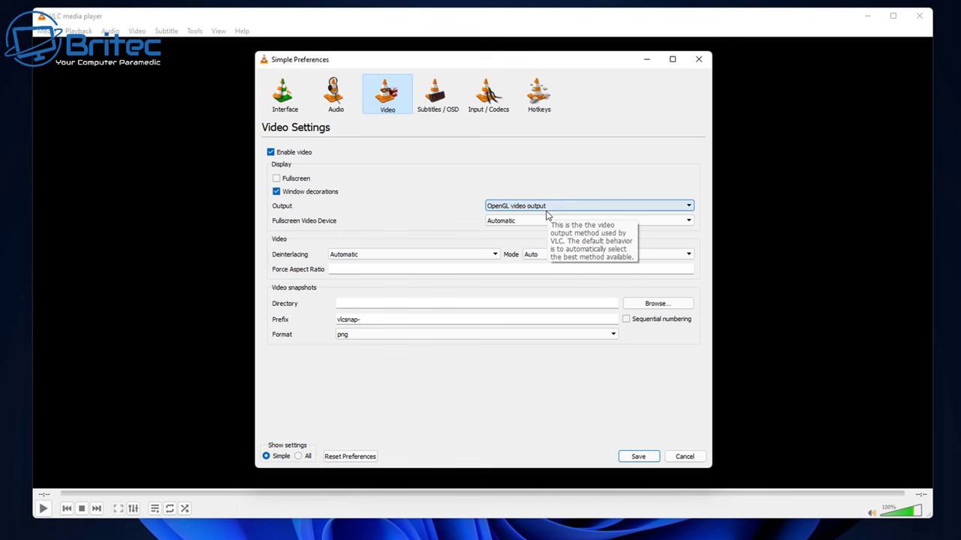
{"action": "left_click", "coordinate": [638, 457]}
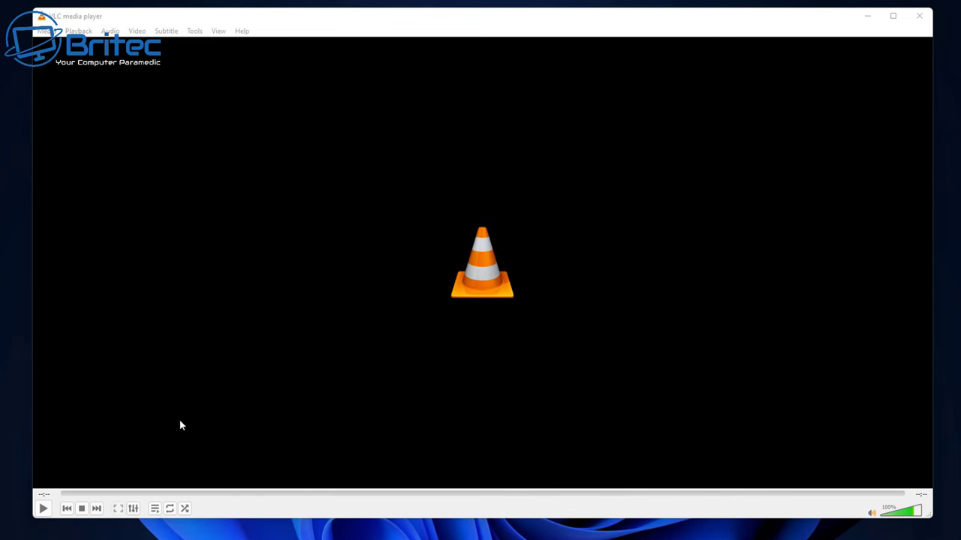
Step: Open the preferences, go to the input and codecs settings, and show all advanced settings
{"action": "left_click", "coordinate": [195, 31]}
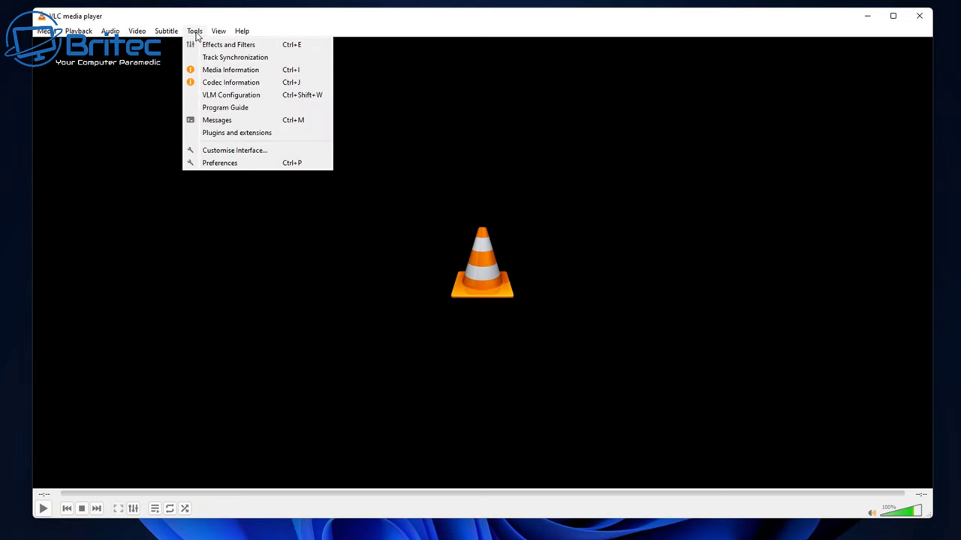
{"action": "left_click", "coordinate": [227, 165]}
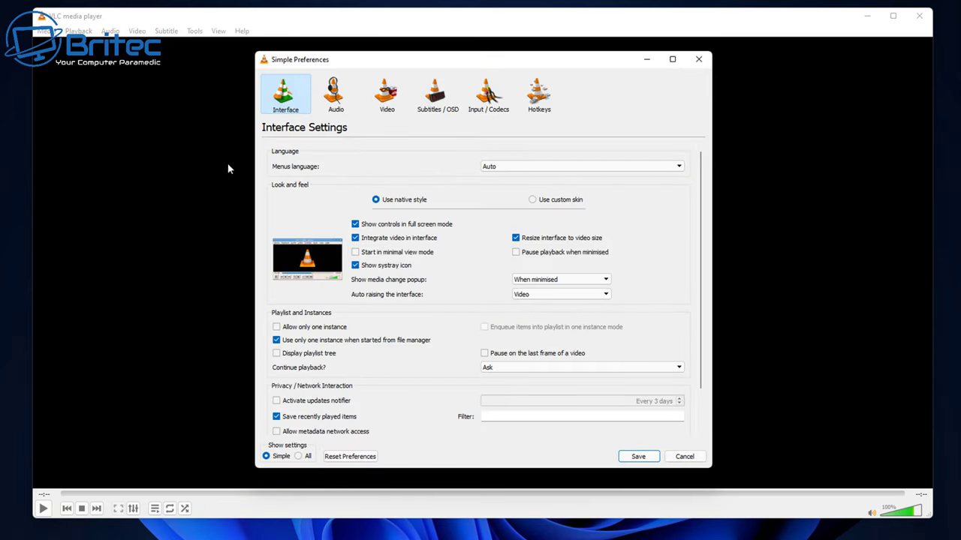
{"action": "left_click", "coordinate": [487, 104]}
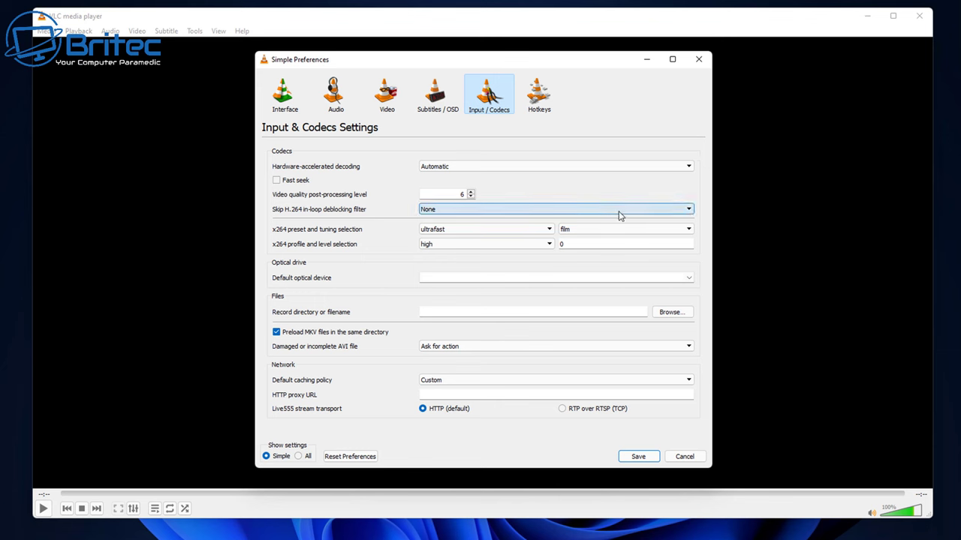
{"action": "left_click", "coordinate": [299, 456]}
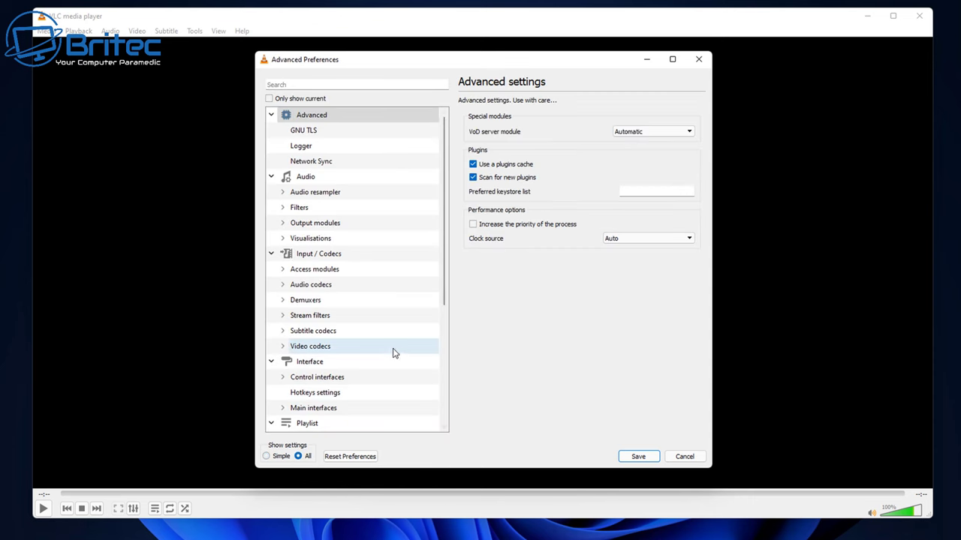
Step: Open the FFmpeg decoder settings among the video codecs of the Input / Codecs category
{"action": "left_click", "coordinate": [314, 259]}
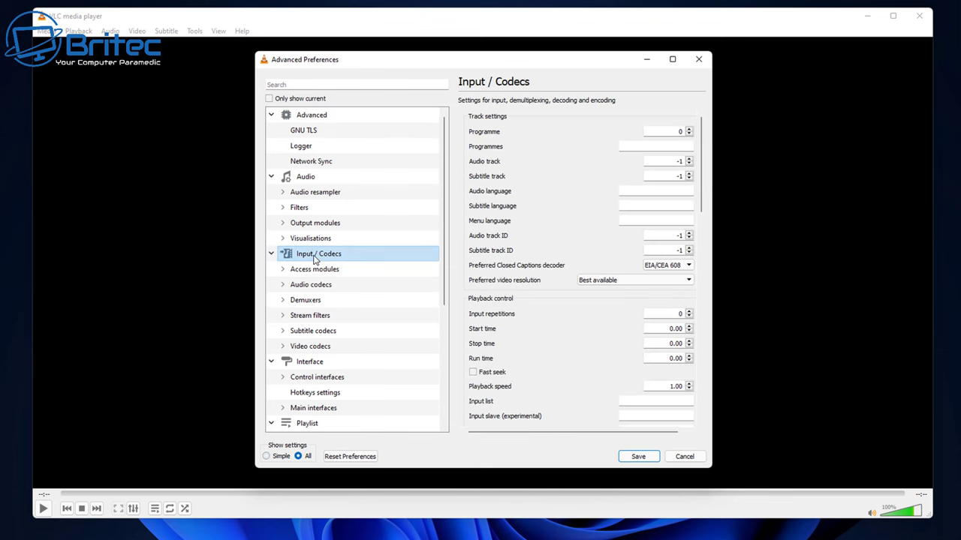
{"action": "left_click", "coordinate": [316, 350]}
{"action": "left_click", "coordinate": [283, 347]}
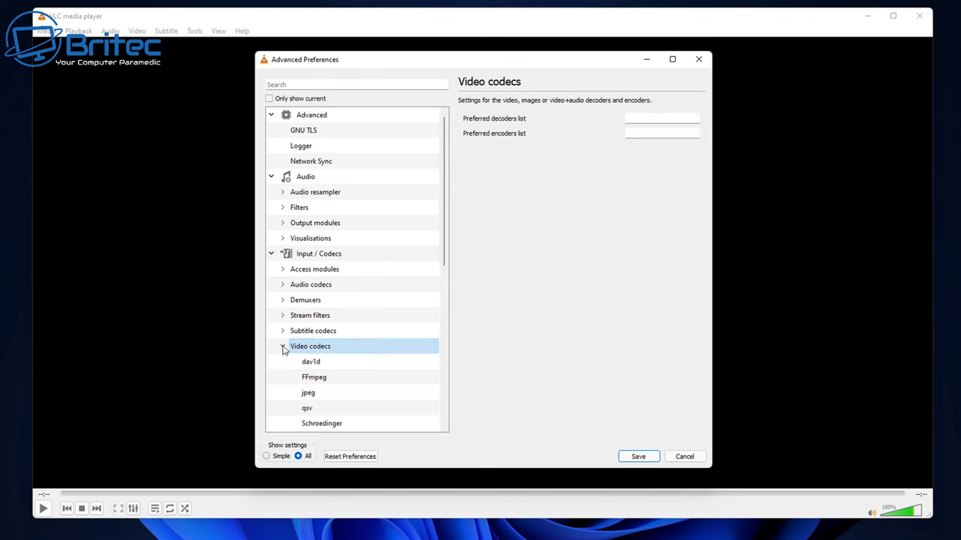
{"action": "scroll", "coordinate": [361, 349], "scroll_direction": "down", "scroll_amount": 4}
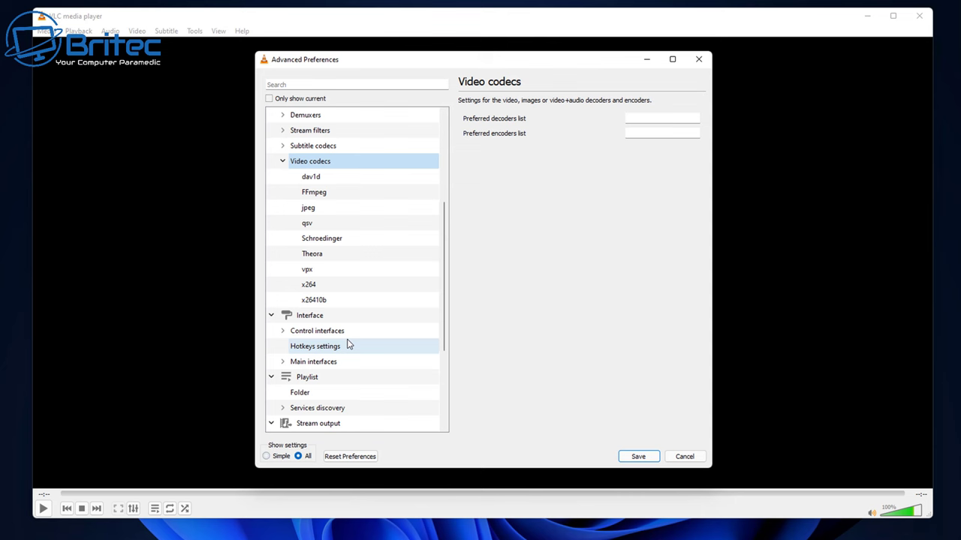
{"action": "left_click", "coordinate": [316, 197]}
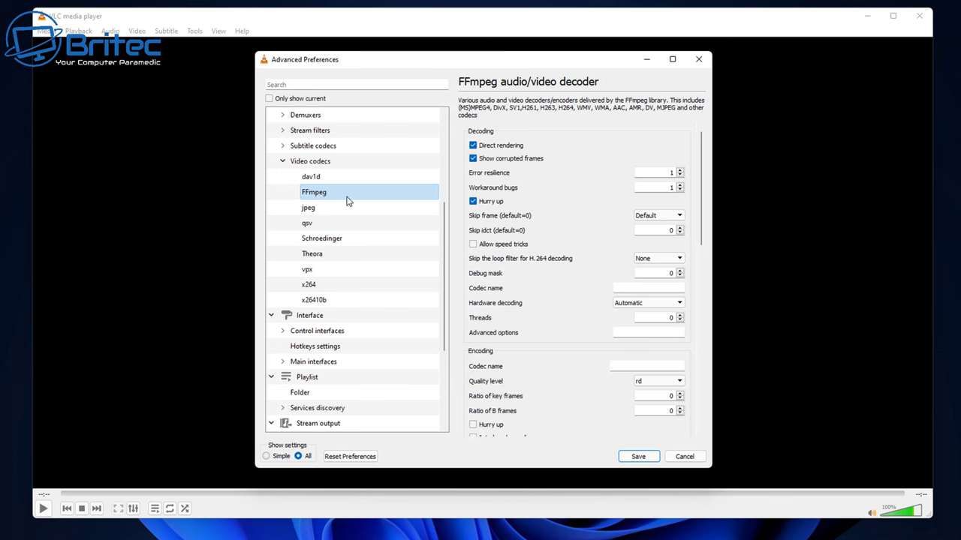
Step: Set the FFmpeg decoder's hardware decoding to Disable
{"action": "left_click_drag", "start_coordinate": [701, 174], "coordinate": [695, 150]}
{"action": "left_click", "coordinate": [650, 305]}
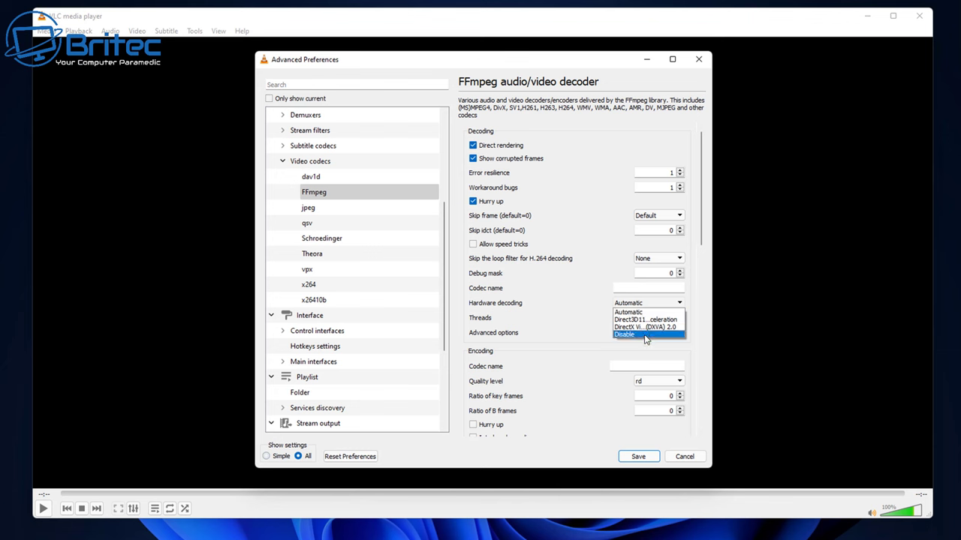
{"action": "left_click", "coordinate": [644, 334]}
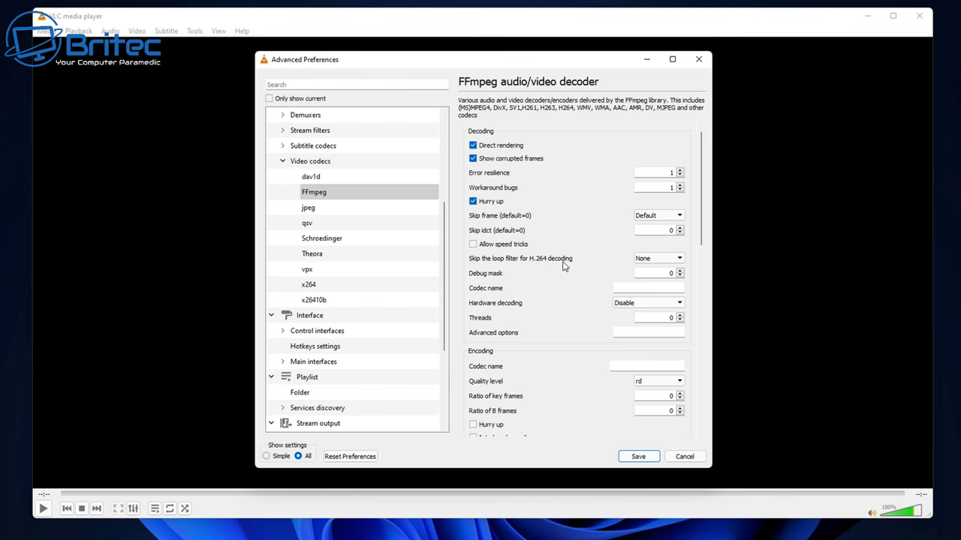
Step: Check the loop filter skipping options for H.264 decoding, keep None, and save the preferences
{"action": "left_click", "coordinate": [668, 261]}
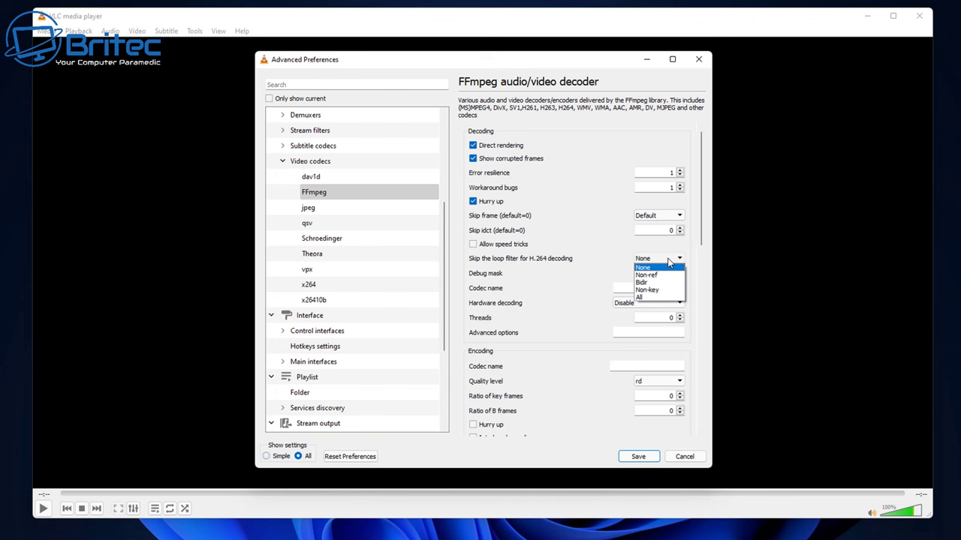
{"action": "left_click", "coordinate": [667, 259]}
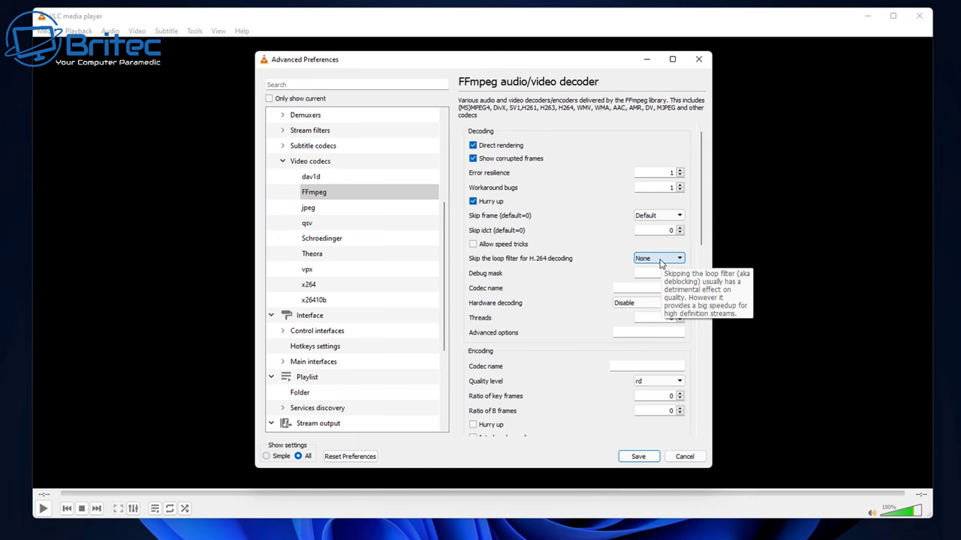
{"action": "left_click", "coordinate": [638, 457]}
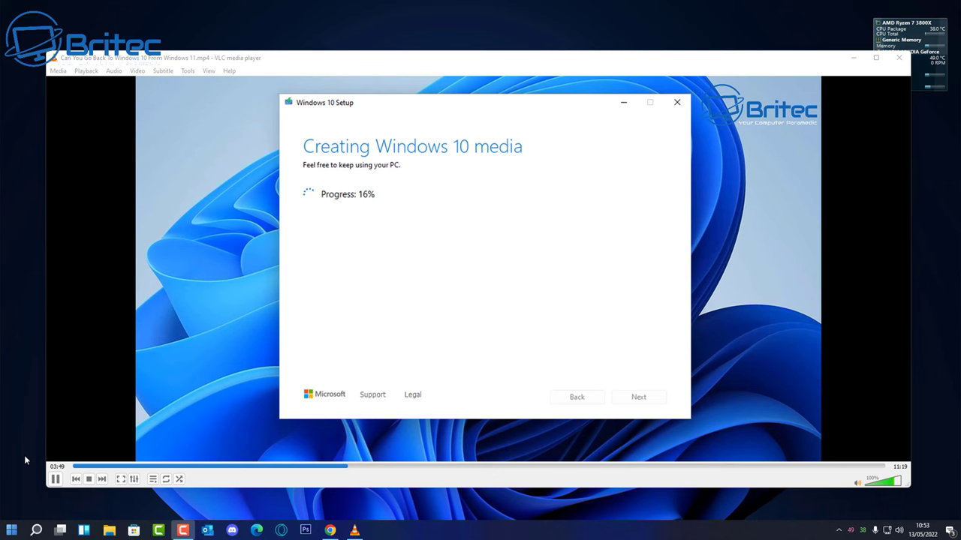
Step: Close the VLC video window and switch to a new Google Chrome window
{"action": "left_click", "coordinate": [899, 60]}
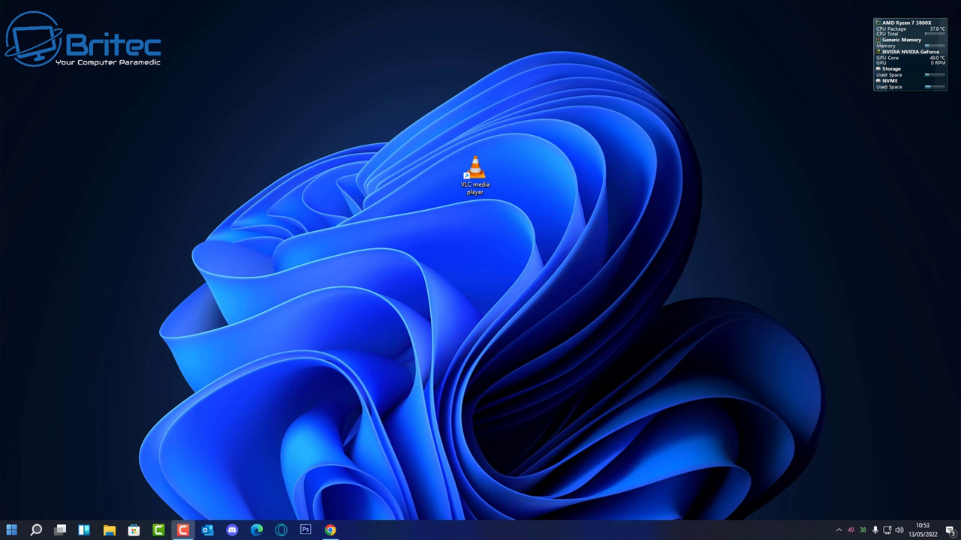
{"action": "right_click", "coordinate": [330, 530]}
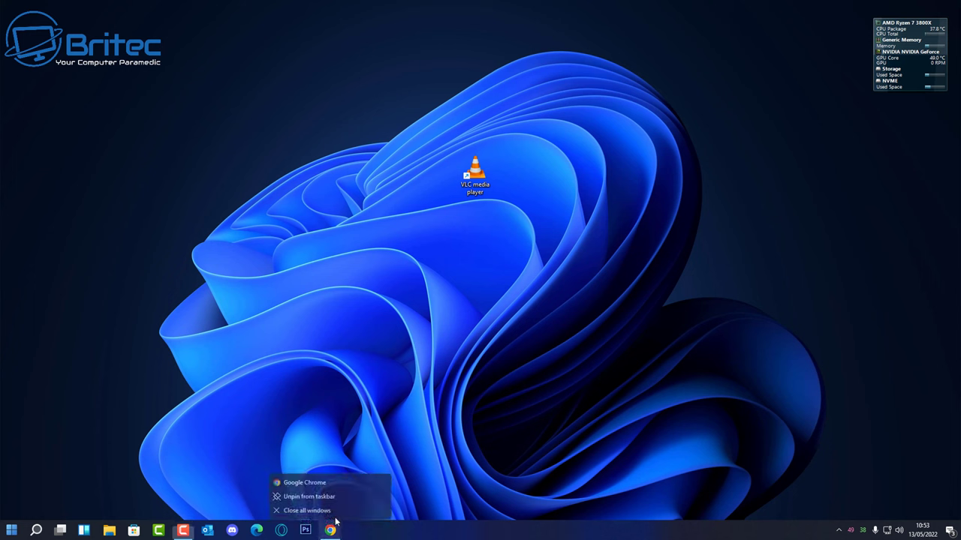
{"action": "left_click", "coordinate": [304, 479]}
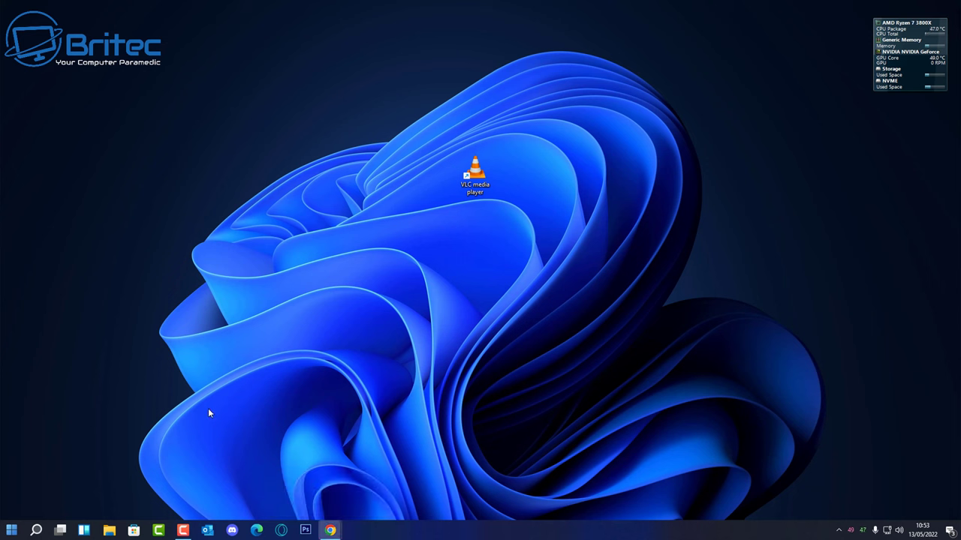